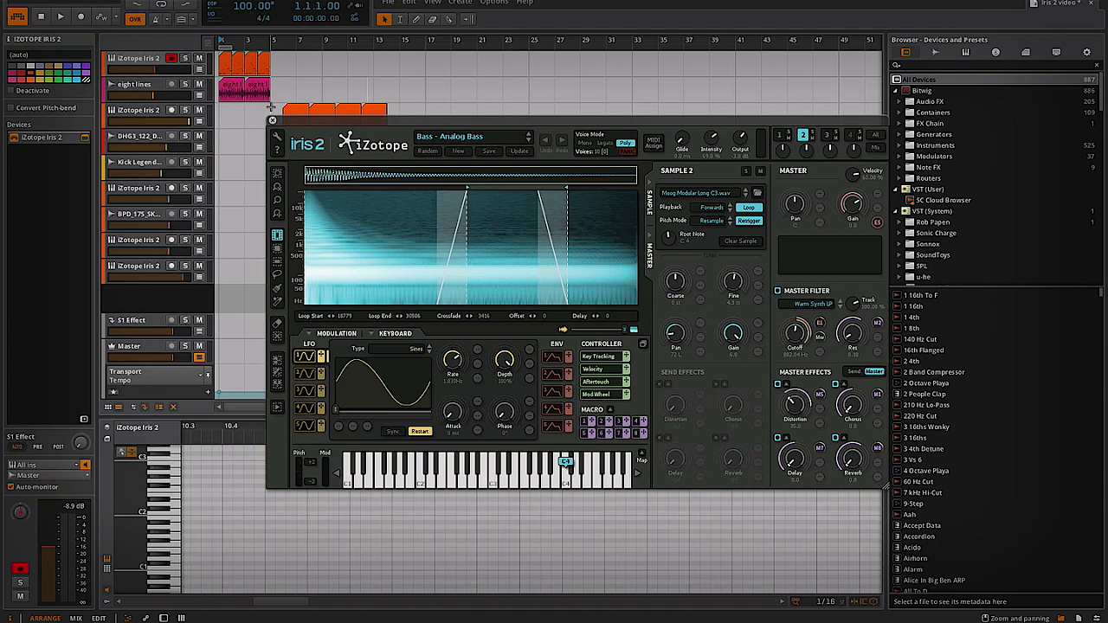
click(273, 120)
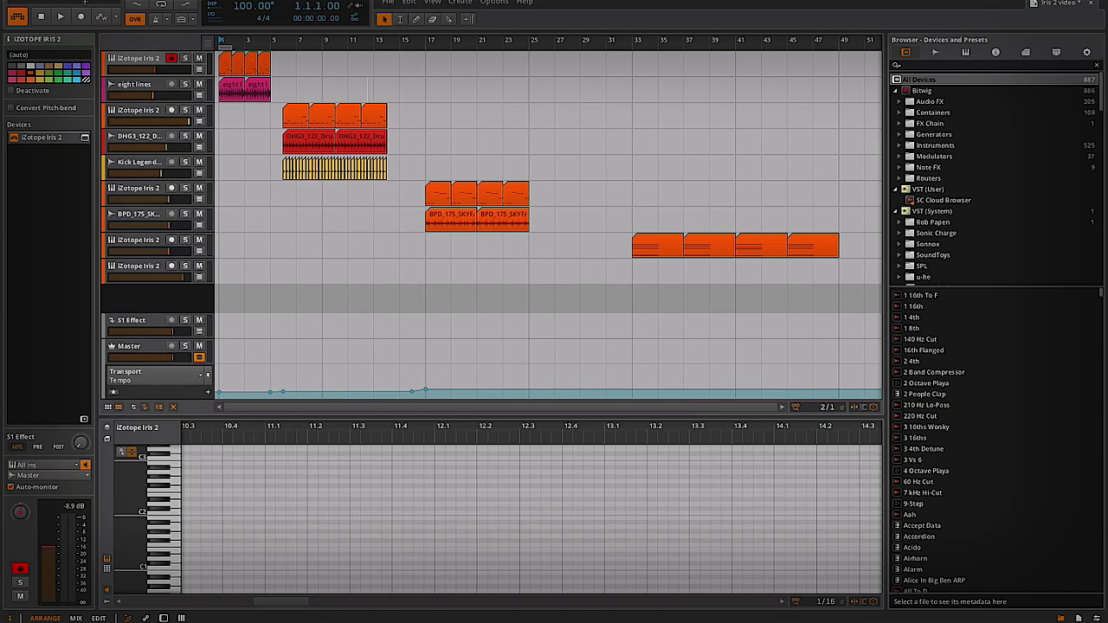
key(space)
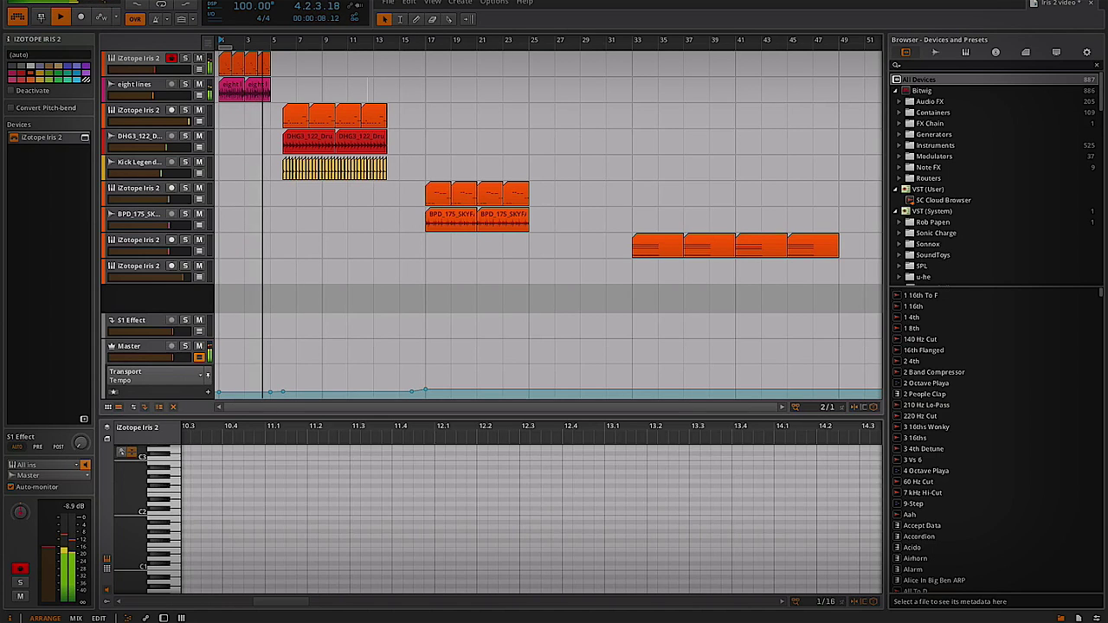
Step: Play the eight-lines section from bar 5, stop, then place the play position at bar 17
click(41, 18)
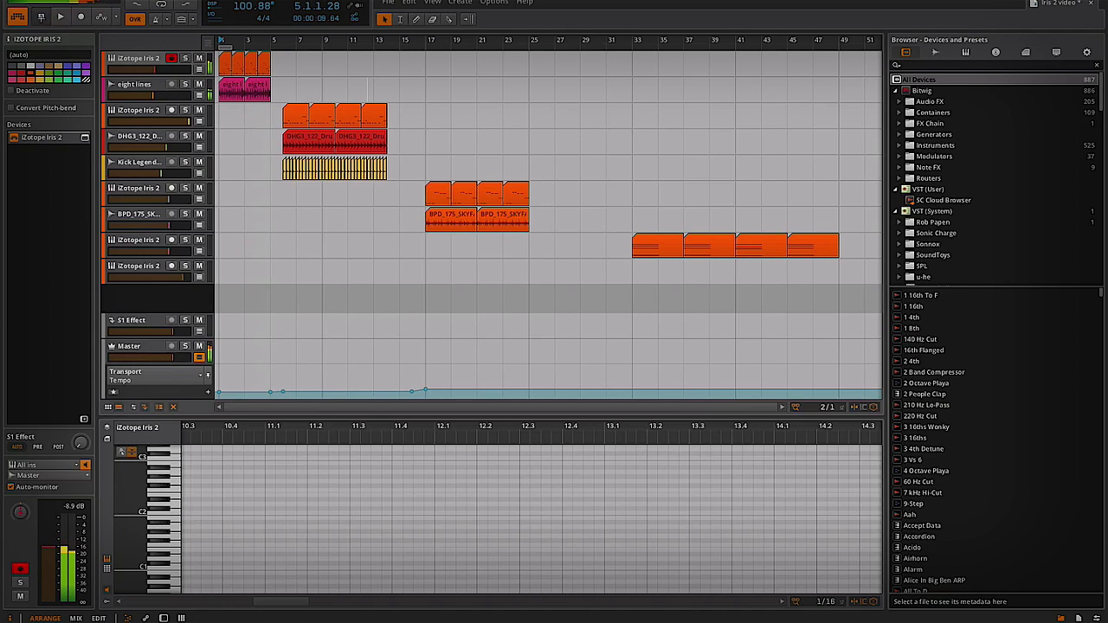
click(281, 82)
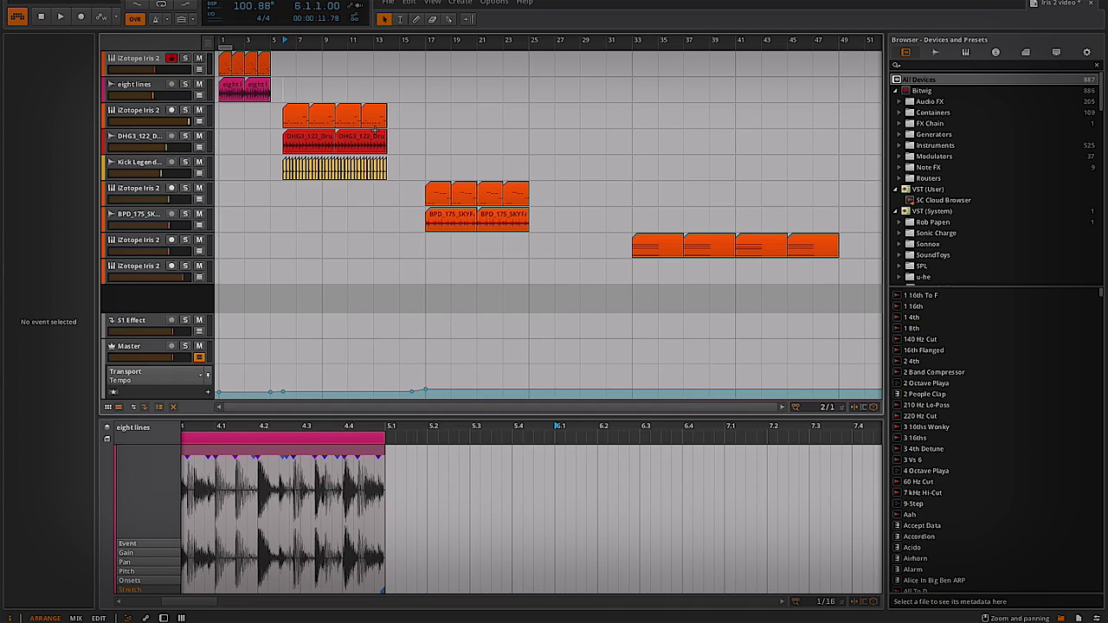
key(space)
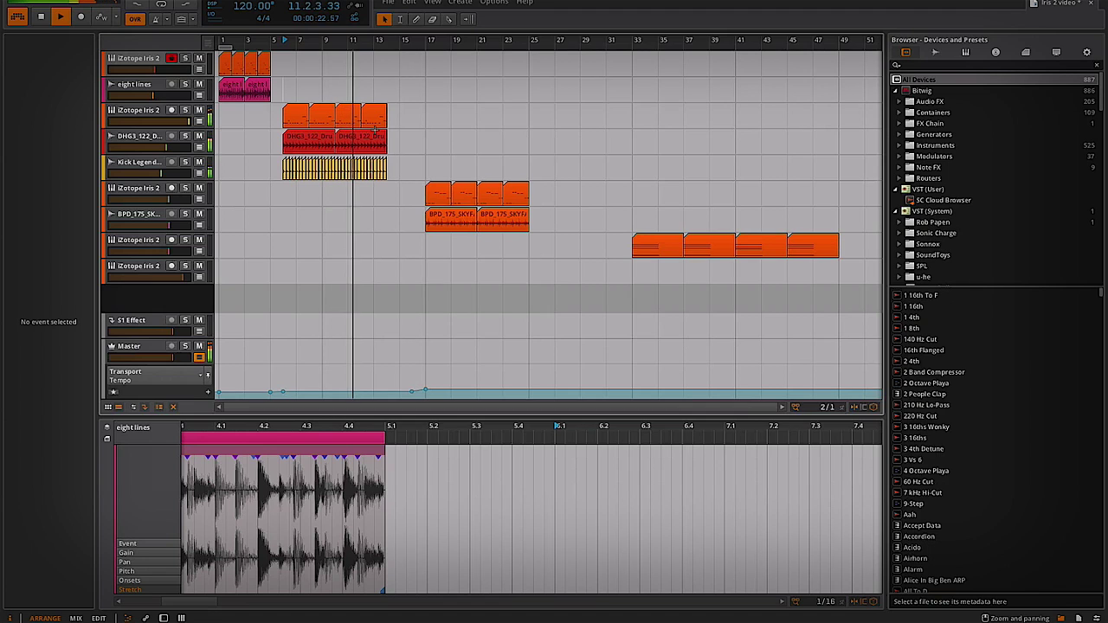
key(space)
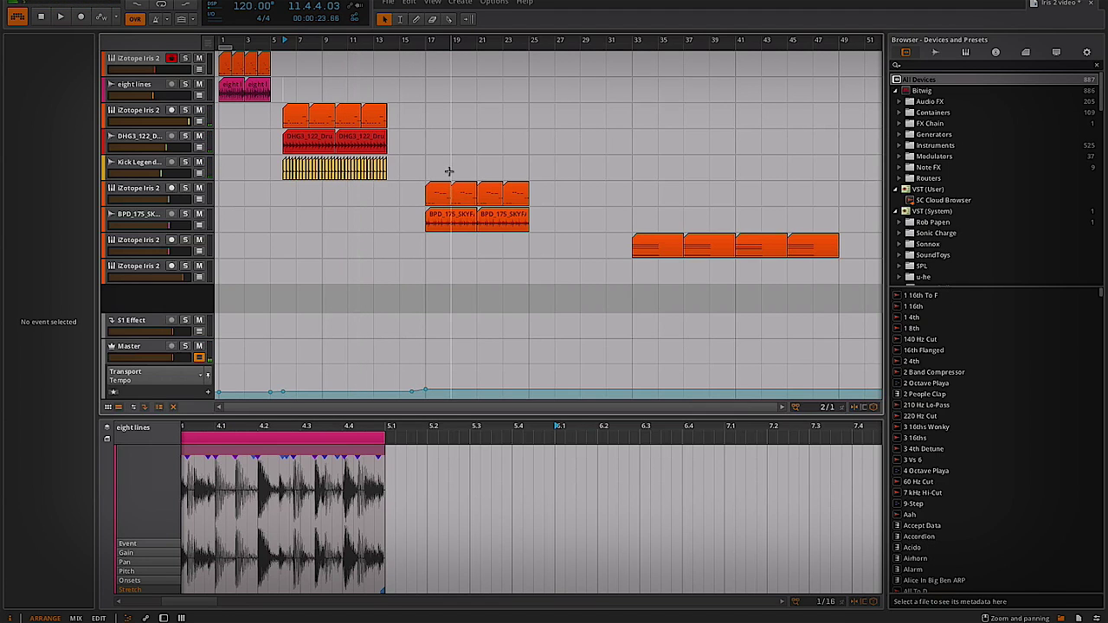
click(424, 148)
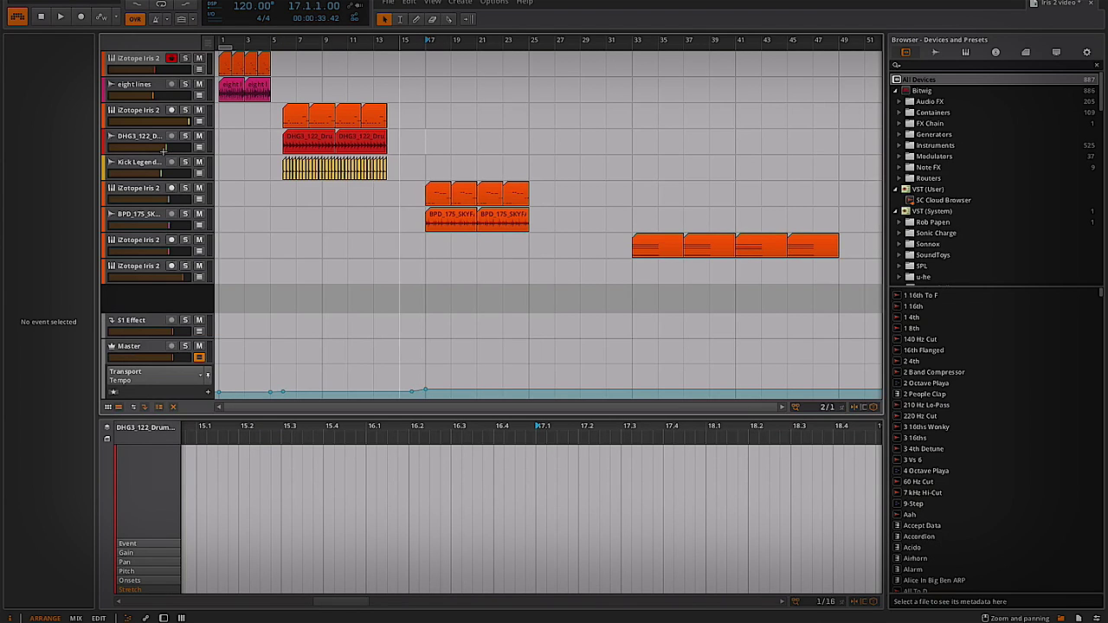
Step: Open the bar-17 track's Iris 2 window and audition the Bass - Classic Fatty part until bar 24
click(136, 189)
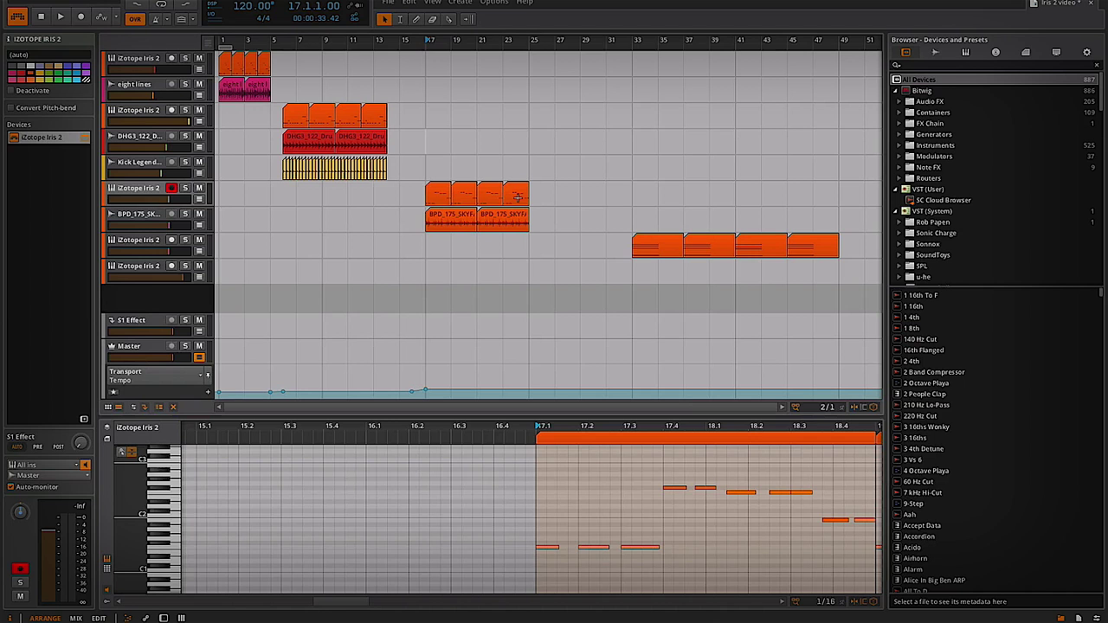
key(ctrl+shift+p)
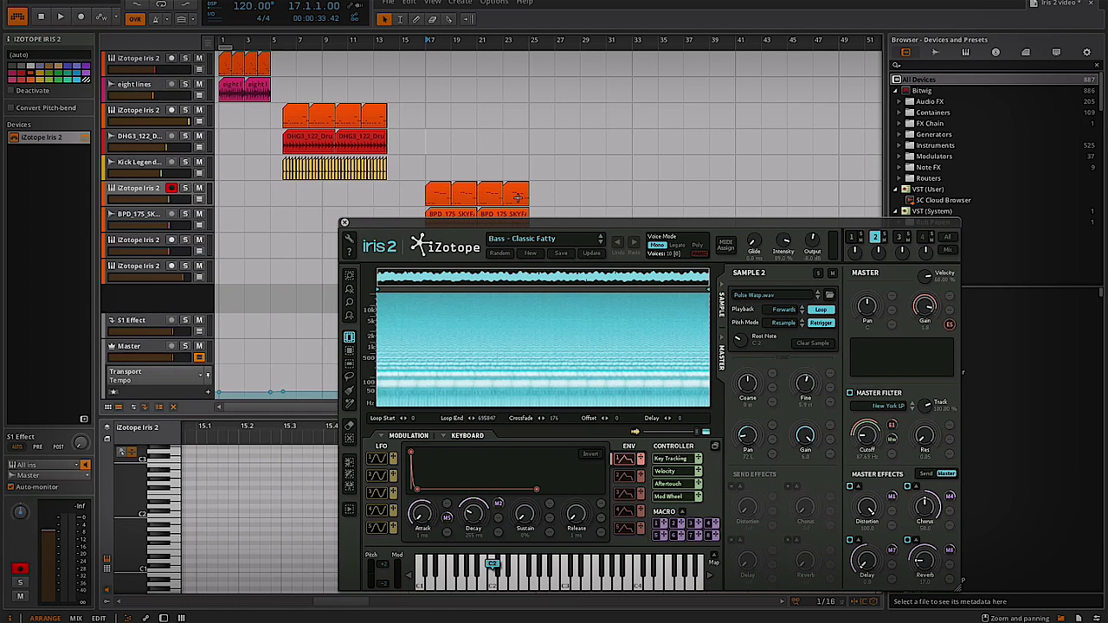
drag(558, 226, 455, 218)
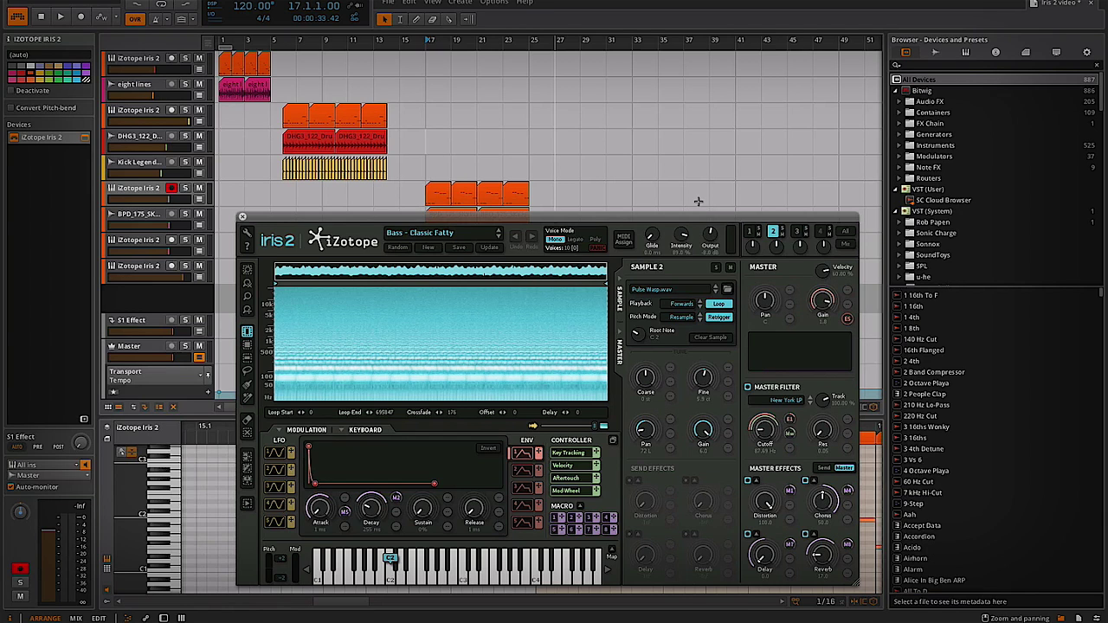
key(space)
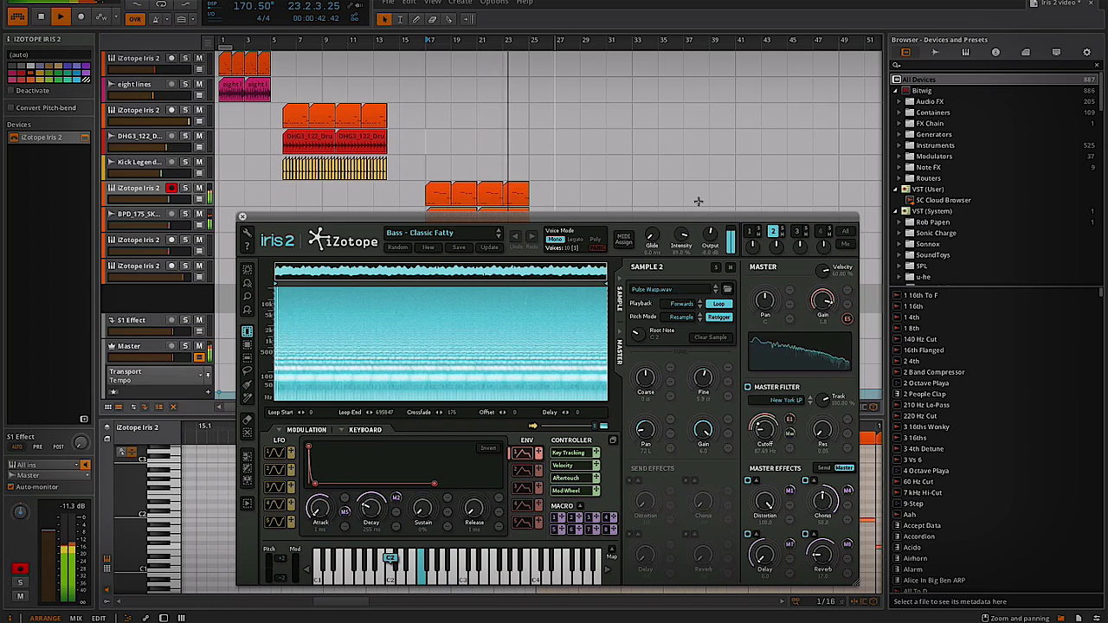
key(space)
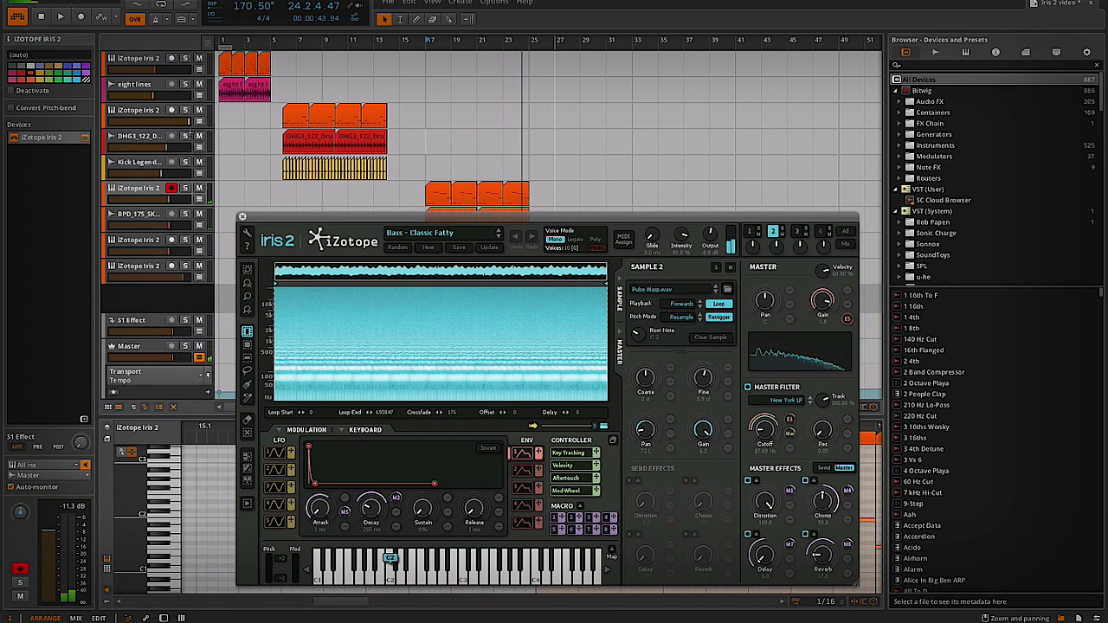
key(Escape)
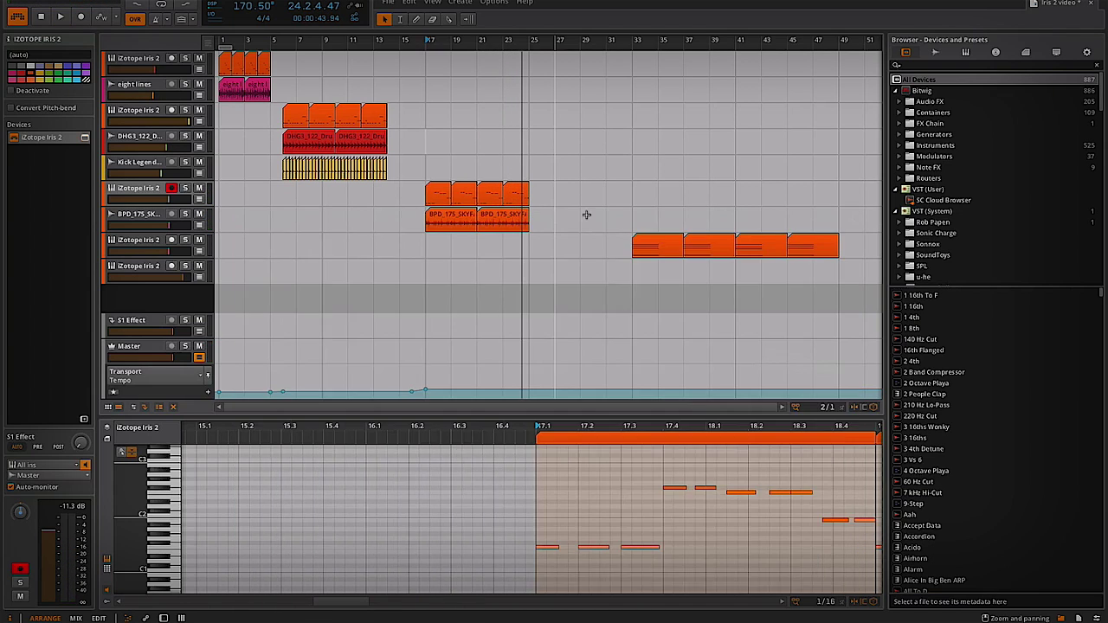
Step: Select the third Iris 2 track at bar 33, open its window and play the African Sunrise pad
click(631, 216)
click(143, 242)
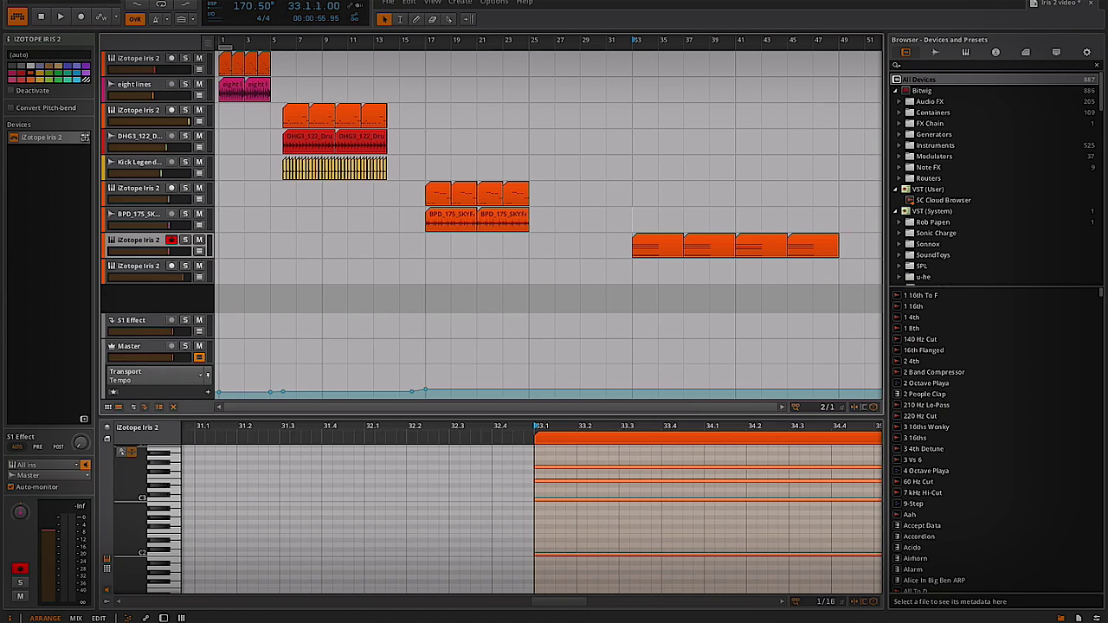
click(85, 137)
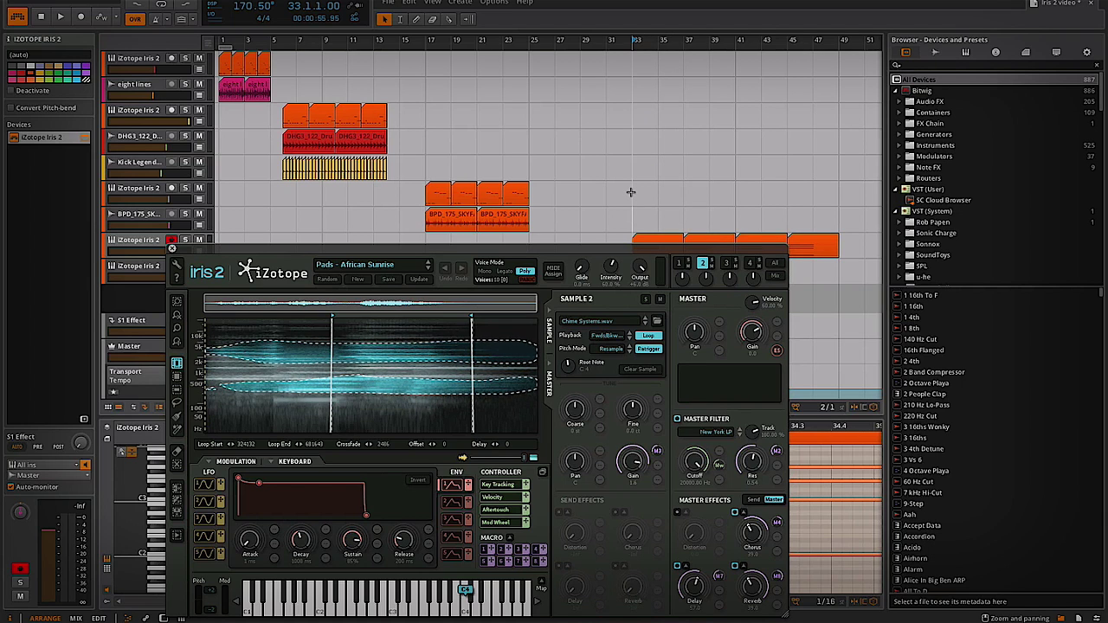
key(space)
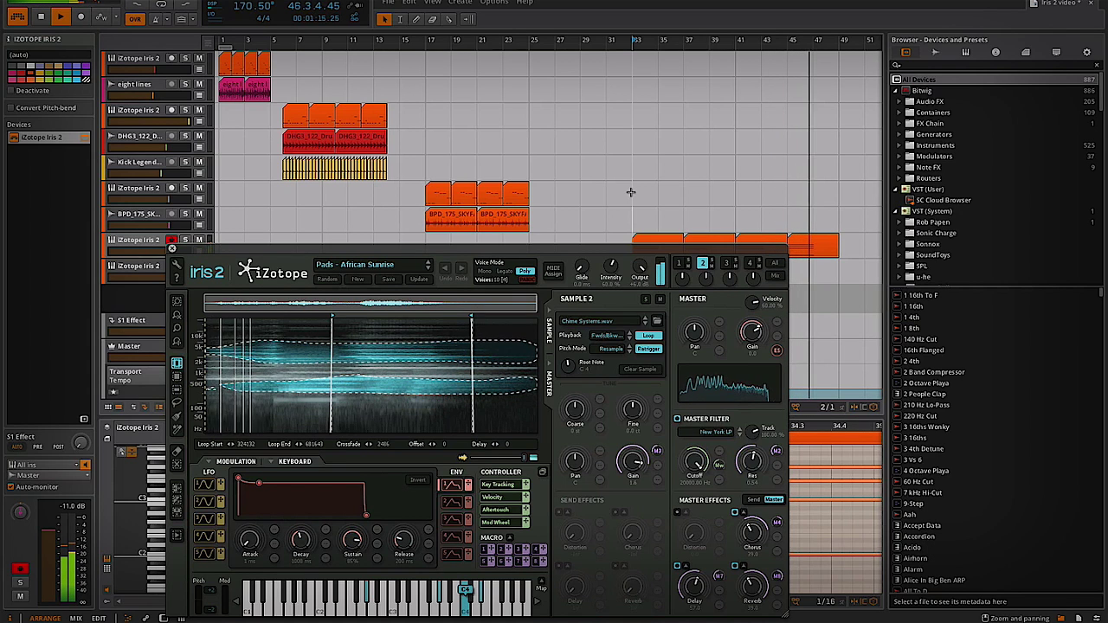
key(space)
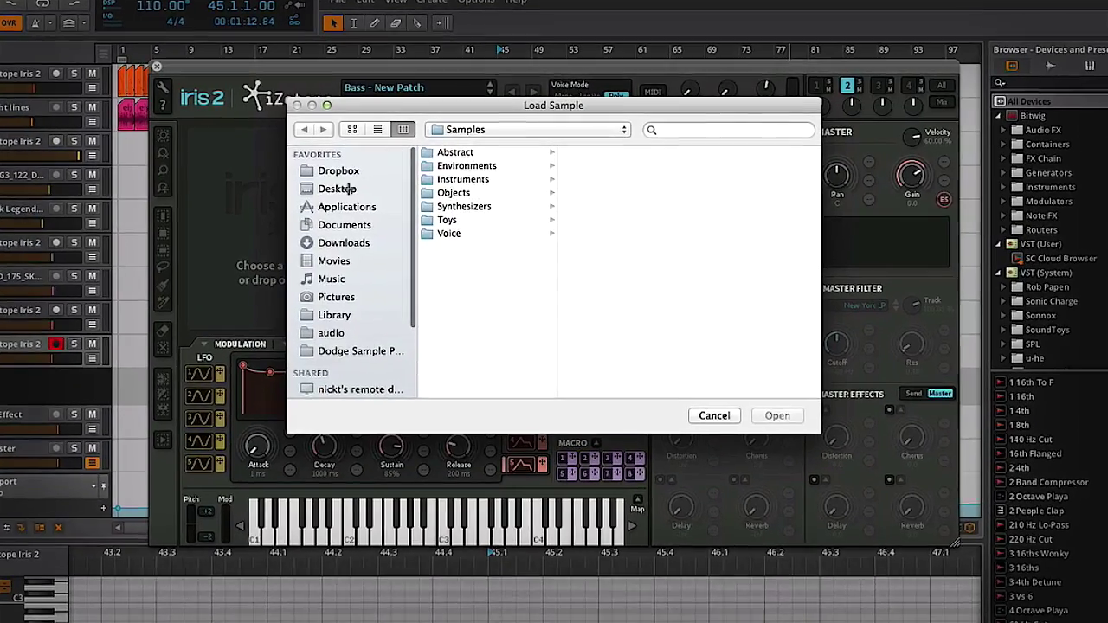
Step: Load F_GnarlyThing.wav from the Desktop into the Bass - New Patch as Sample 2
click(353, 181)
click(493, 166)
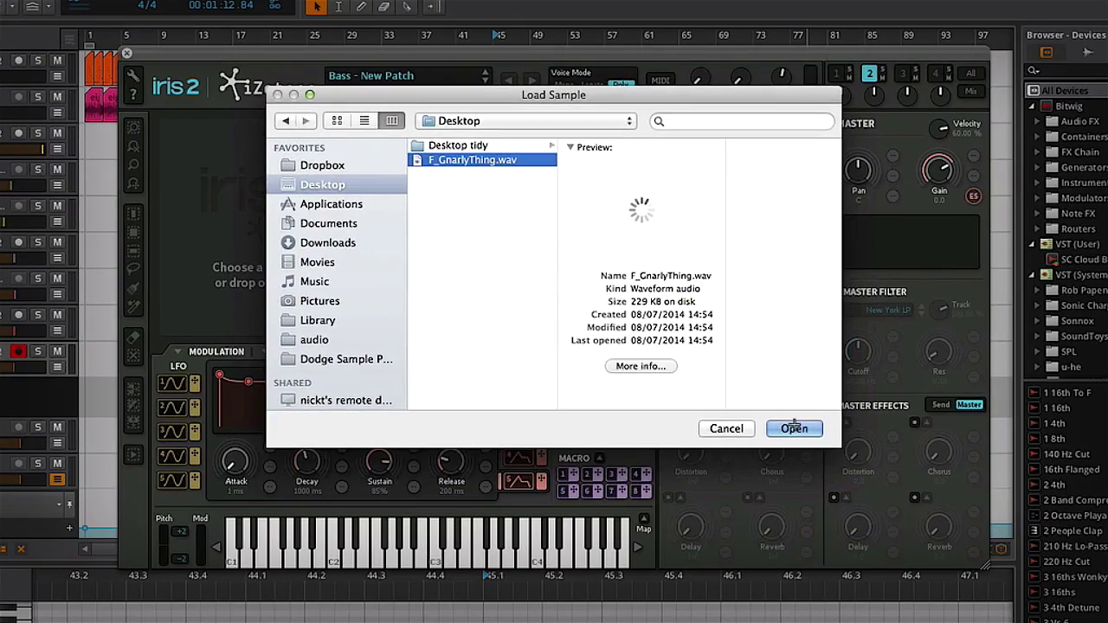
click(781, 421)
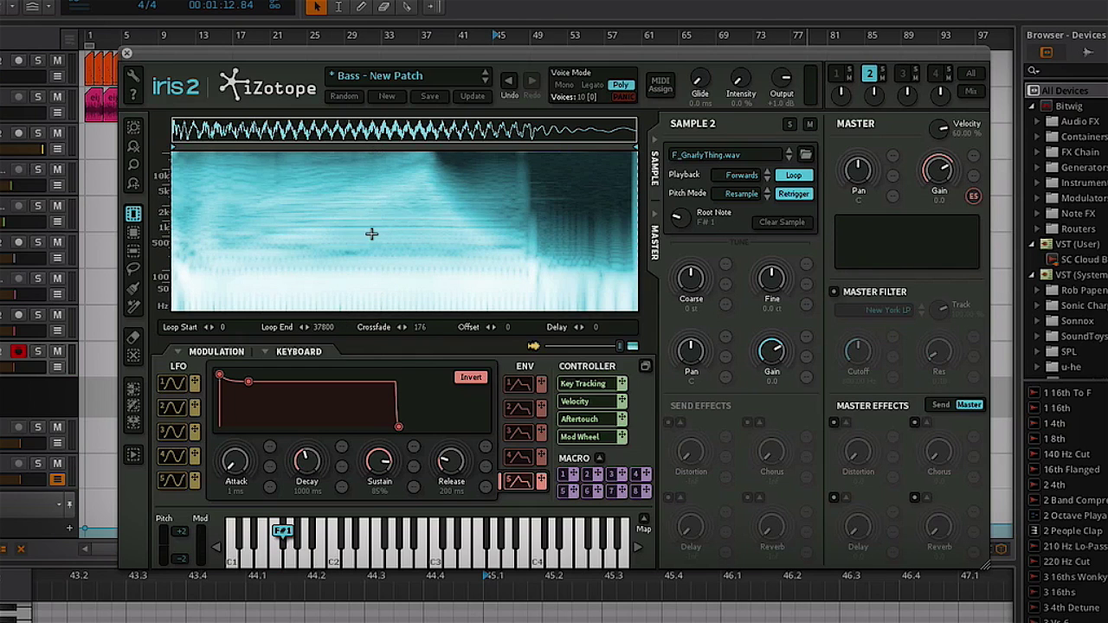
Step: With the frequency selection tool, select a low-frequency band and audition it on F#1
key(r)
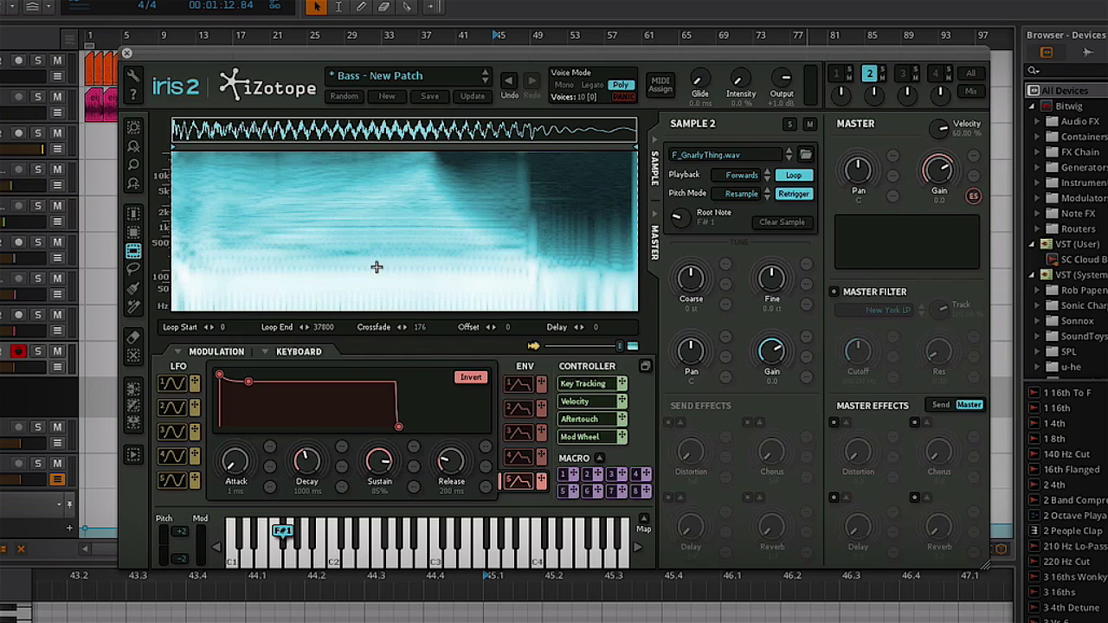
drag(376, 268, 377, 297)
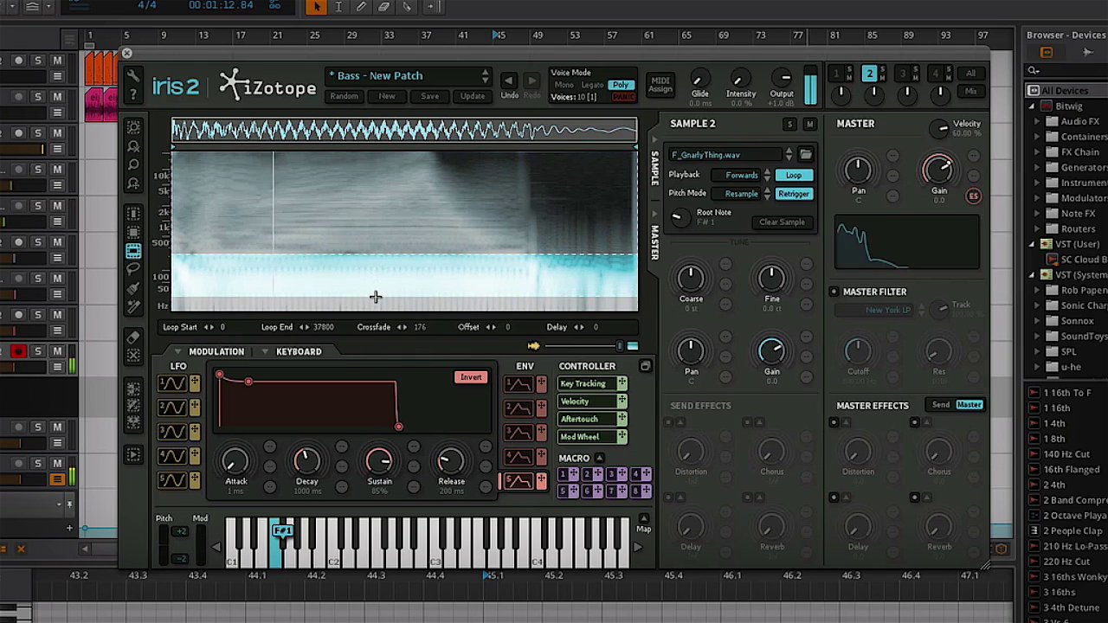
click(379, 221)
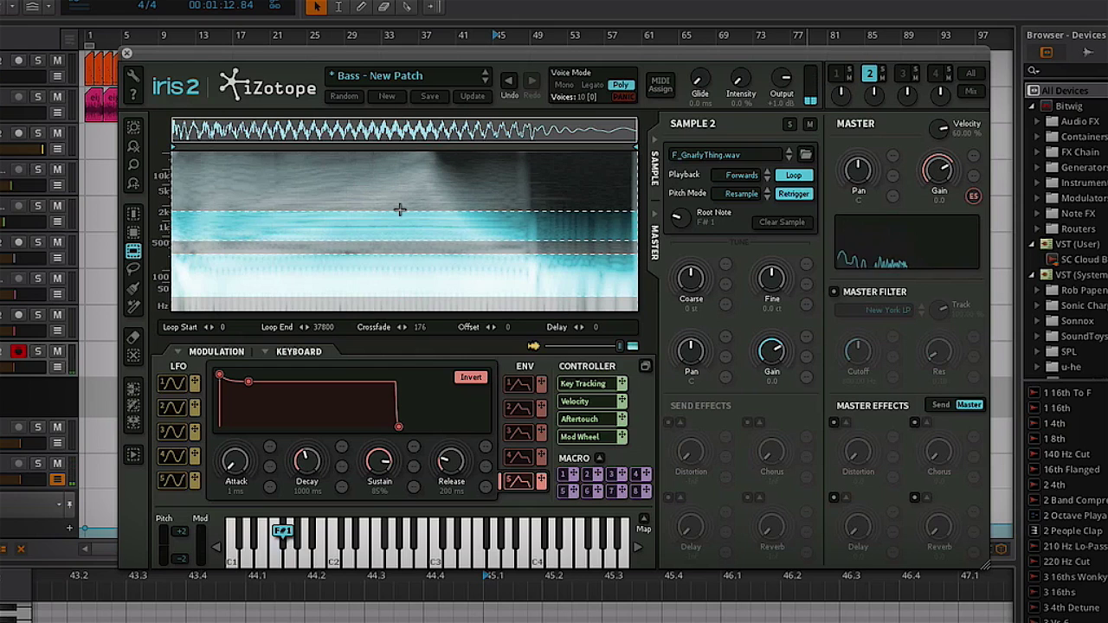
click(398, 225)
click(400, 225)
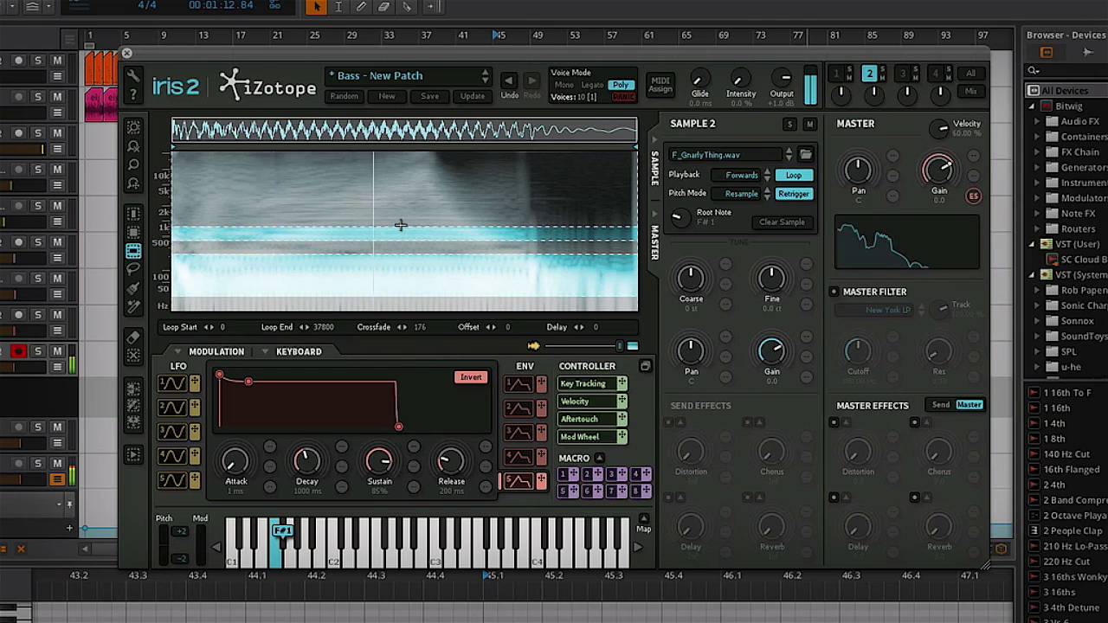
Step: Add a narrow upper-frequency band to the spectrogram selection
shift+click(383, 183)
drag(385, 185, 415, 309)
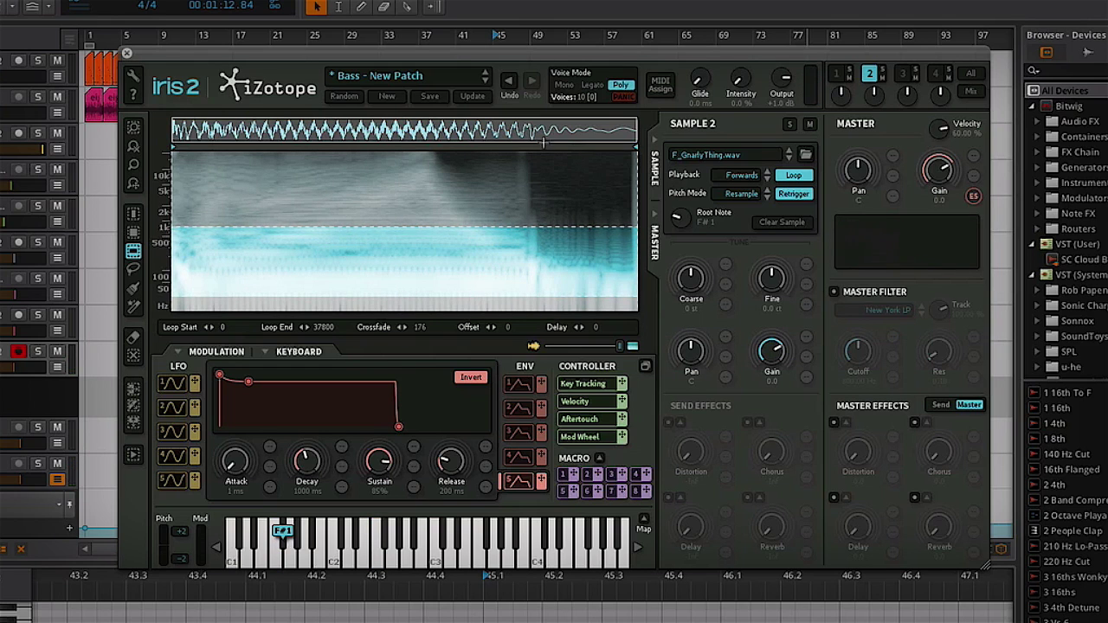
drag(441, 194, 440, 191)
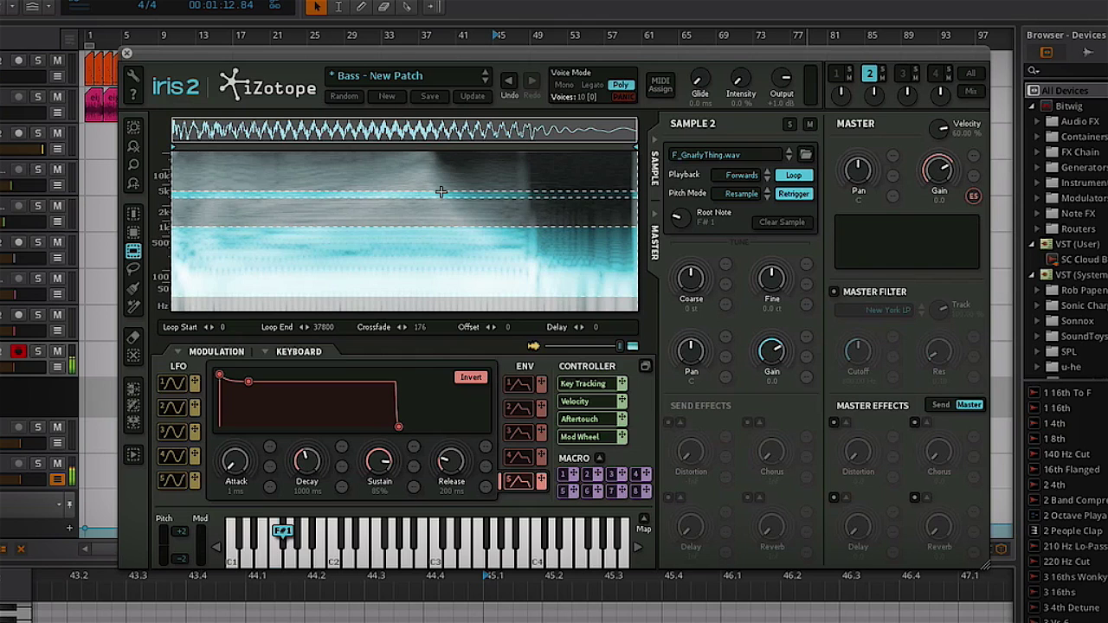
drag(431, 256, 433, 262)
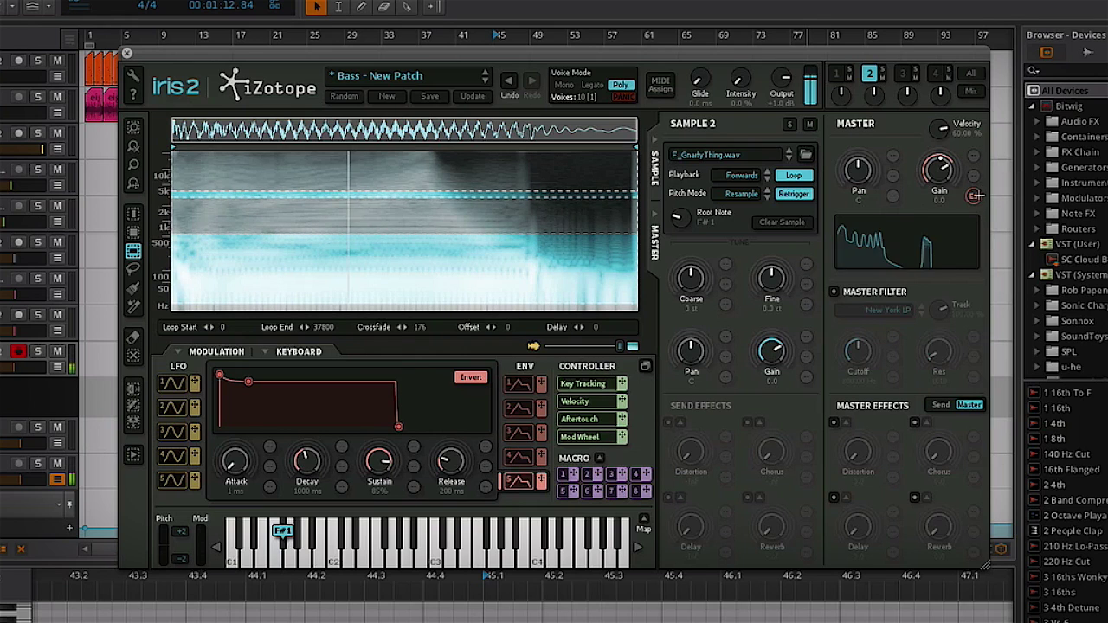
Step: Enable the master filter with ENV 2 modulating cutoff, decay 674 ms, sustain 0%
click(525, 409)
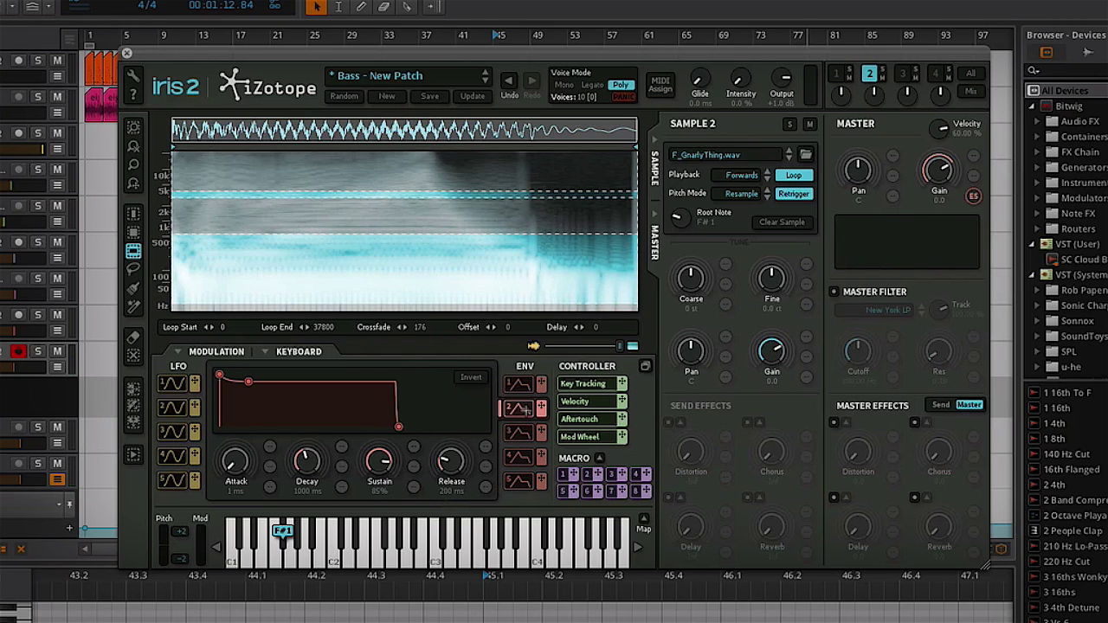
click(835, 292)
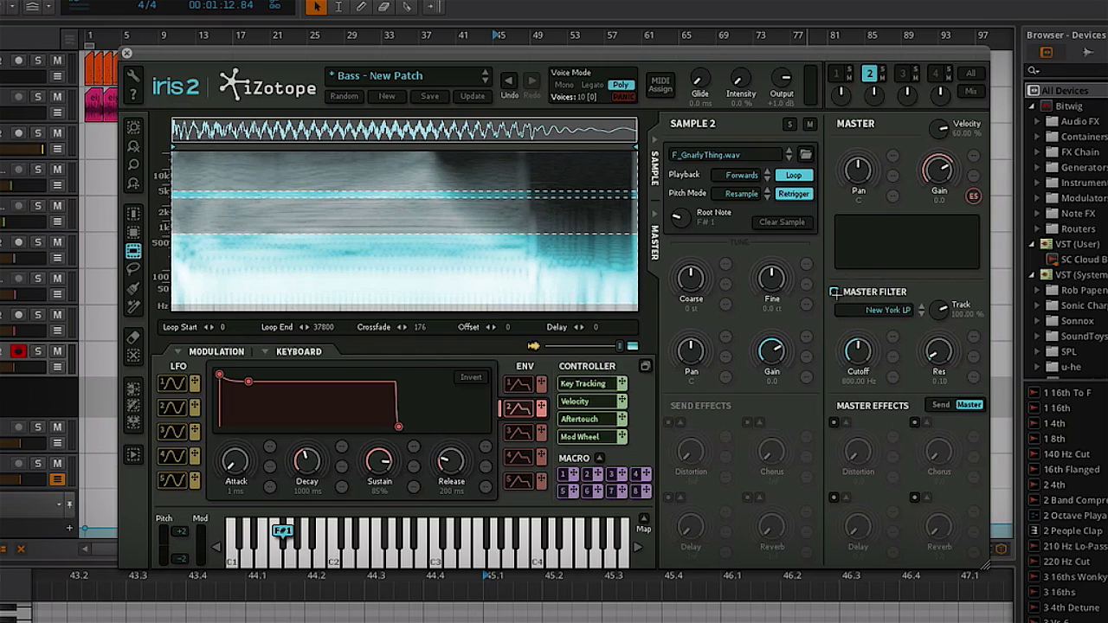
drag(868, 332, 866, 355)
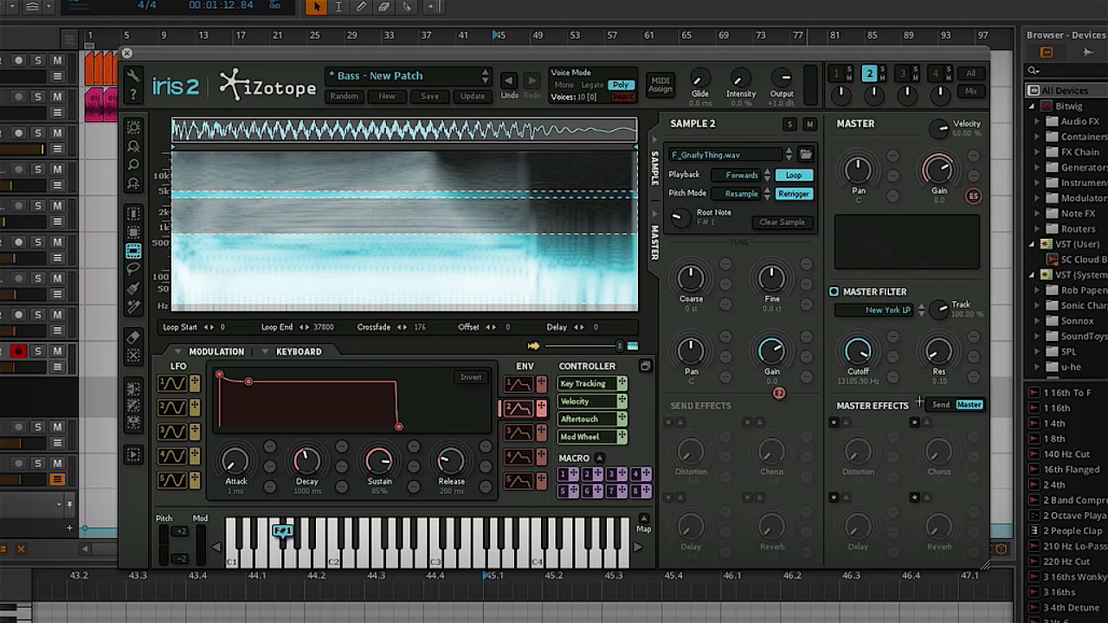
click(893, 338)
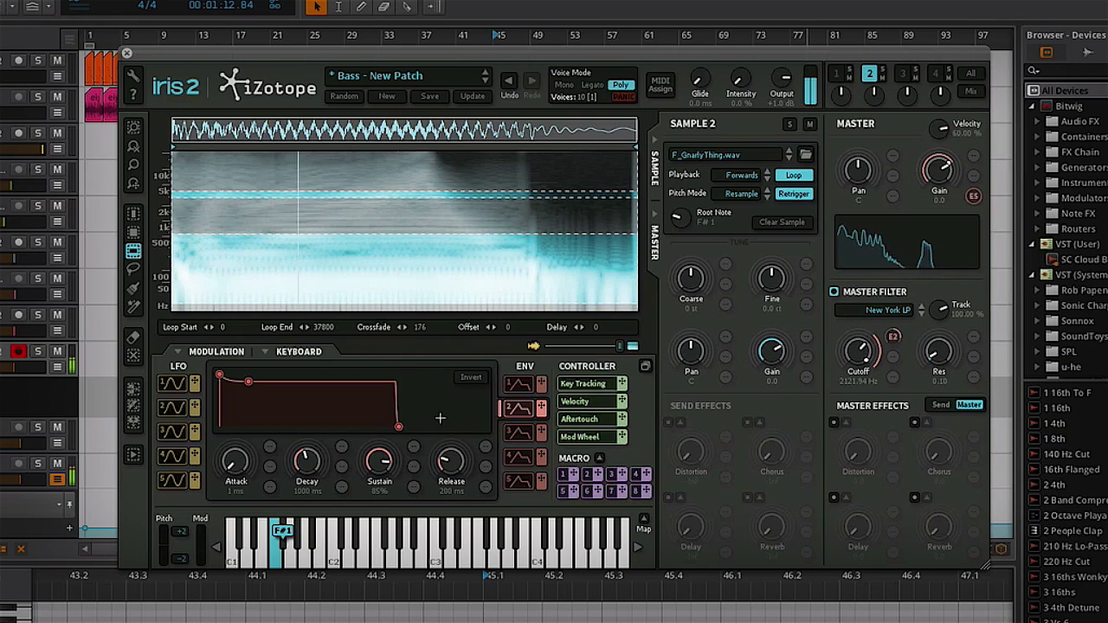
drag(307, 461, 306, 472)
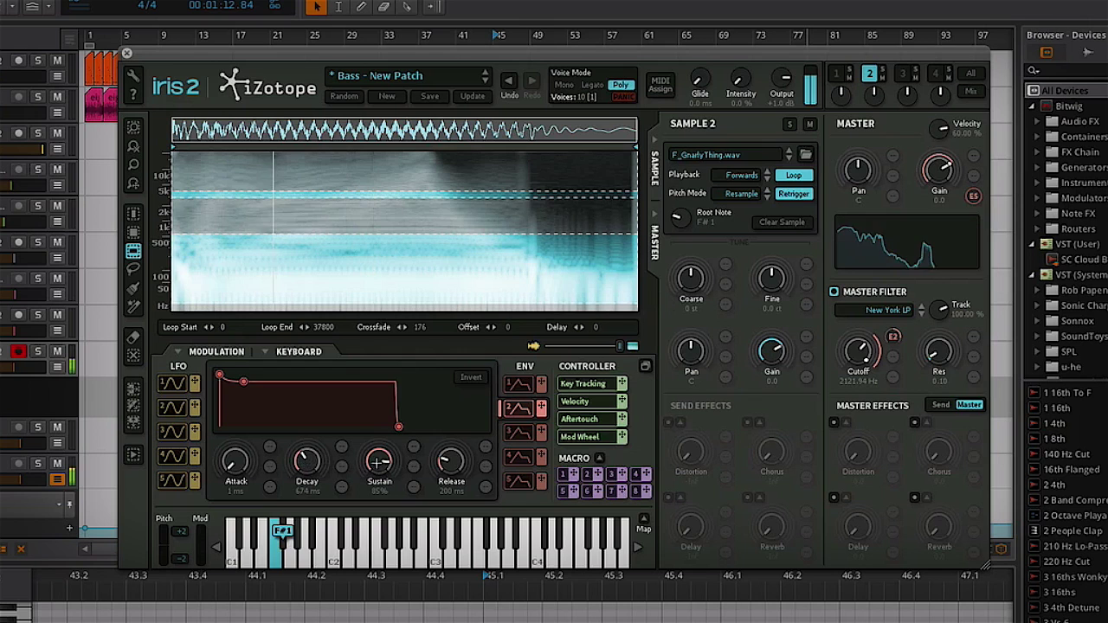
drag(378, 462, 378, 493)
Step: Fine-tune the filter to 972.40 Hz cutoff with 0.15 resonance
mouse_move(938, 351)
mouse_down()
mouse_move(942, 304)
mouse_move(940, 355)
mouse_up()
drag(859, 351, 861, 366)
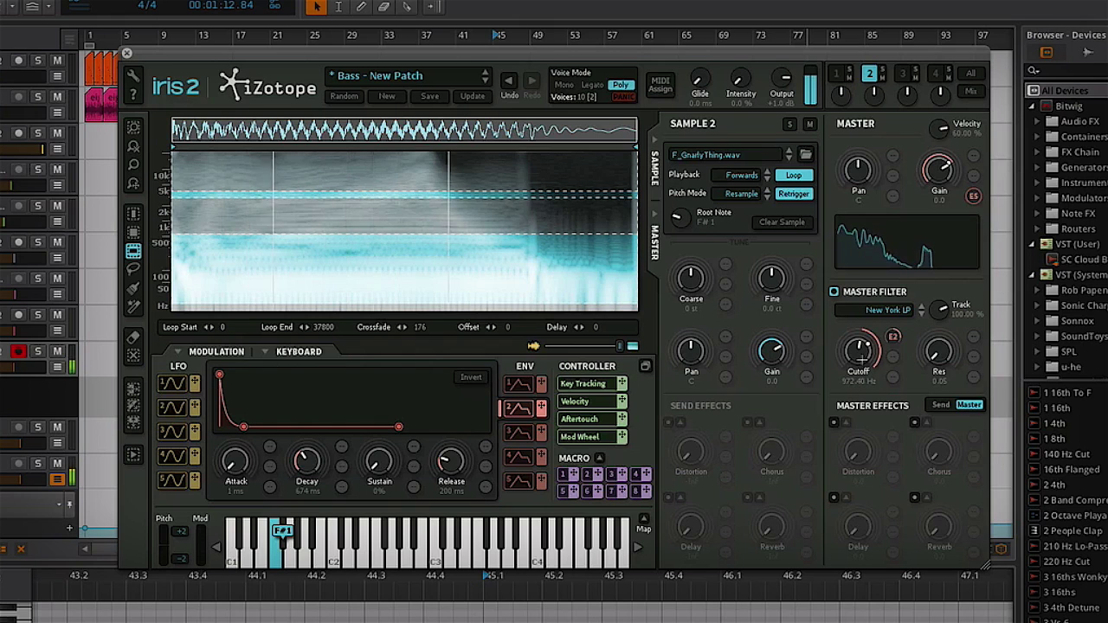
mouse_move(939, 349)
mouse_down()
mouse_move(941, 327)
mouse_move(939, 355)
mouse_up()
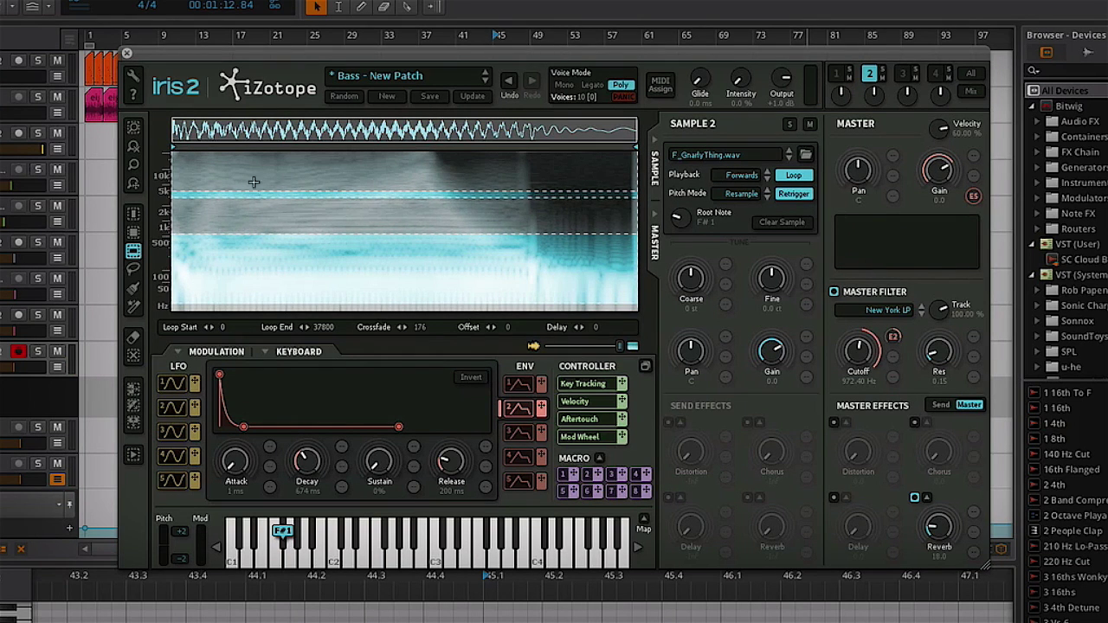
Step: Add a rectangular region over the opening of F_GnarlyThing.wav spanning all frequencies
click(133, 213)
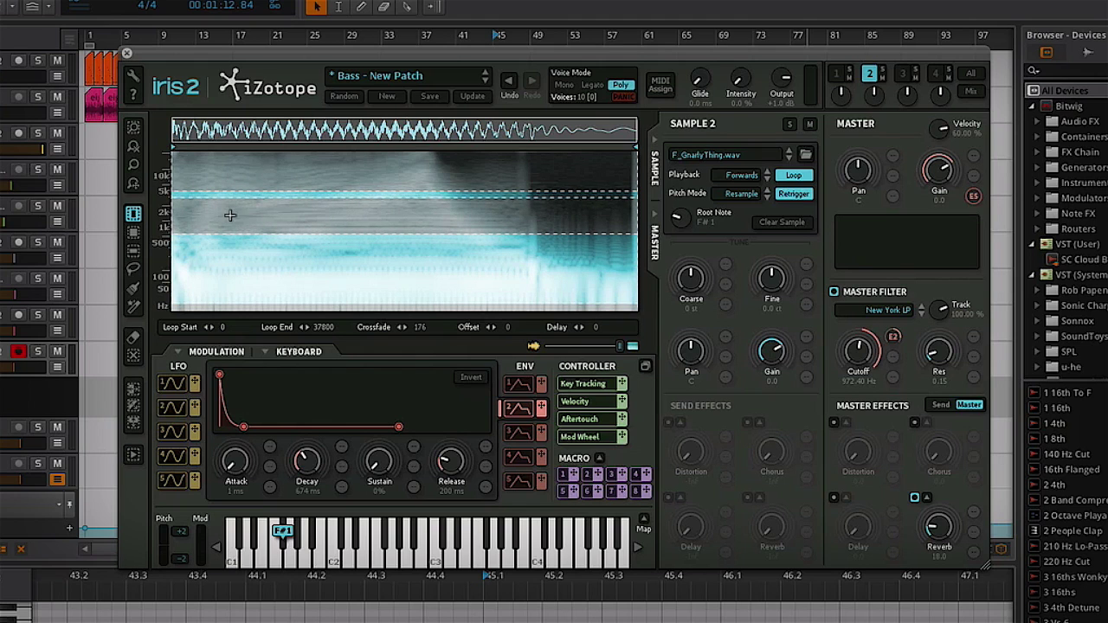
drag(202, 224, 122, 226)
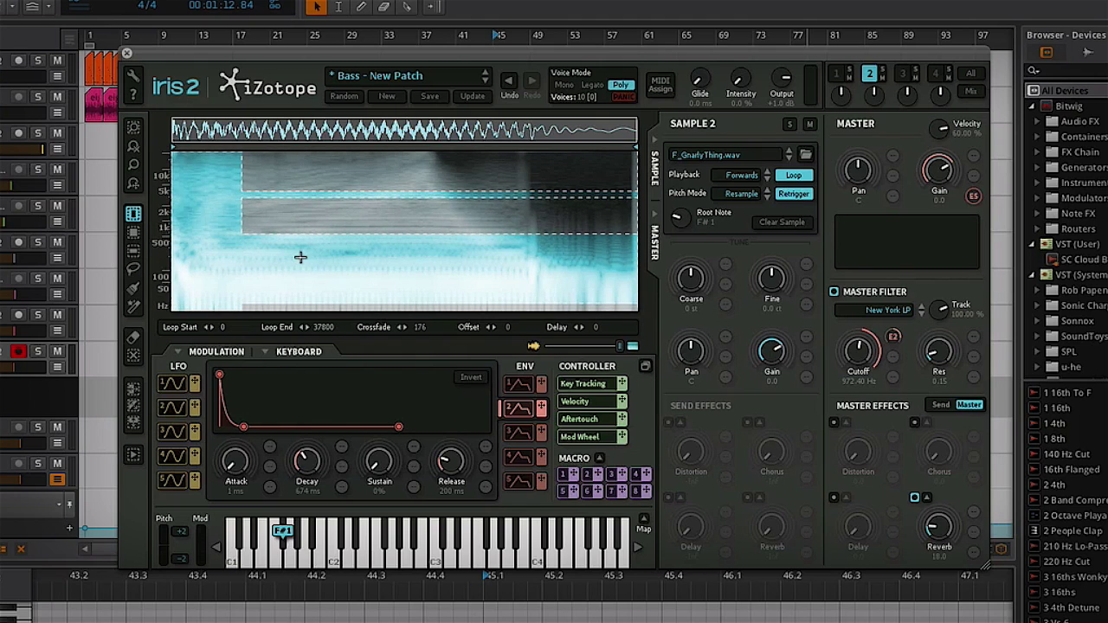